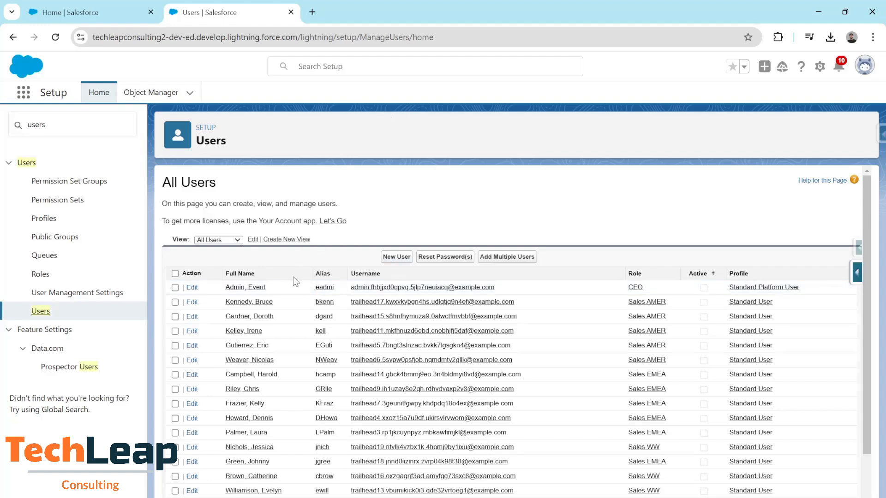
pyautogui.scroll(-2, 295, 281)
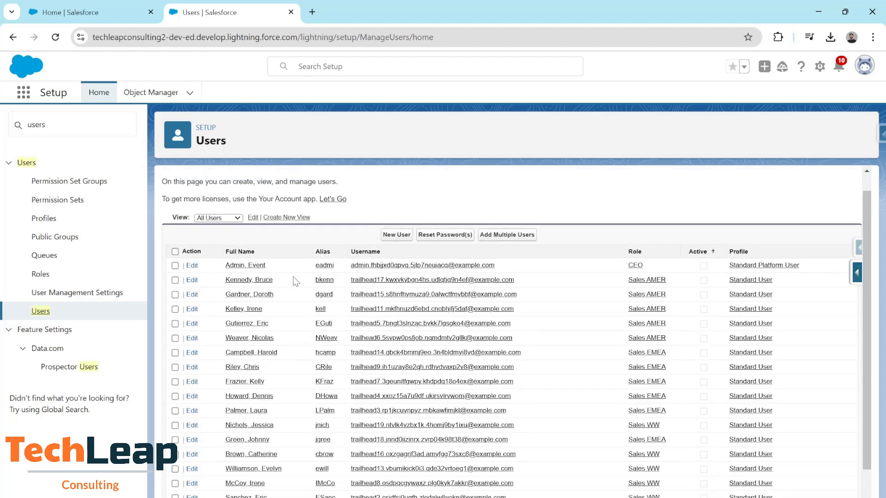
pyautogui.scroll(-5, 295, 282)
pyautogui.scroll(6, 293, 280)
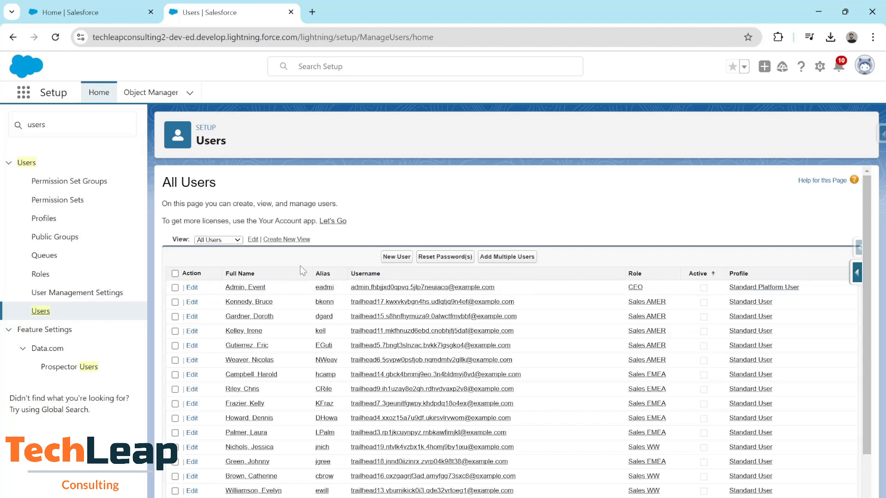
pyautogui.scroll(-1, 508, 263)
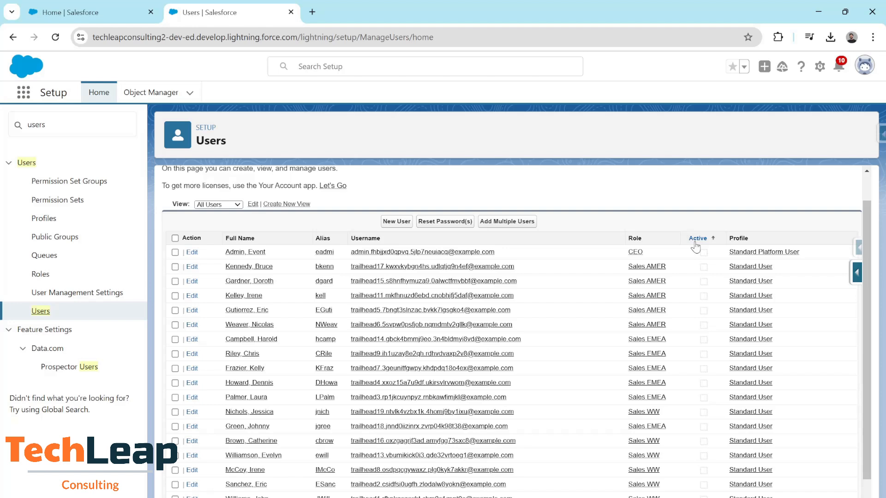
pyautogui.scroll(-2, 696, 248)
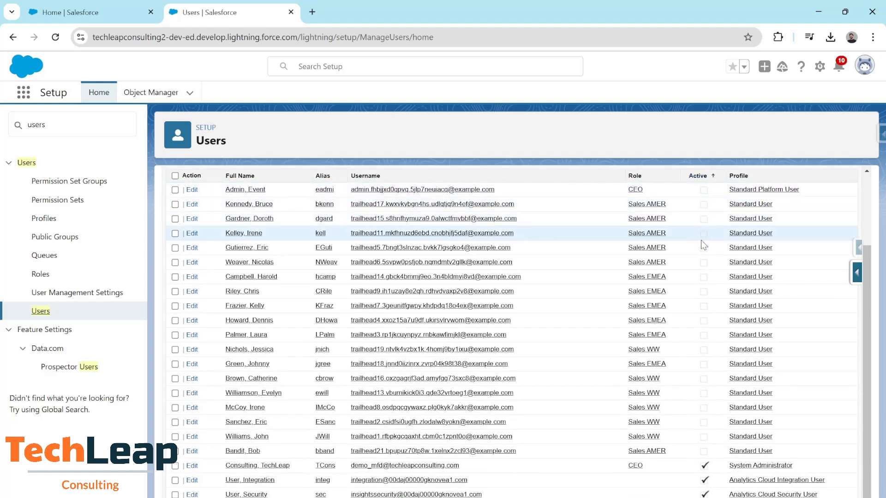
pyautogui.scroll(-1, 682, 383)
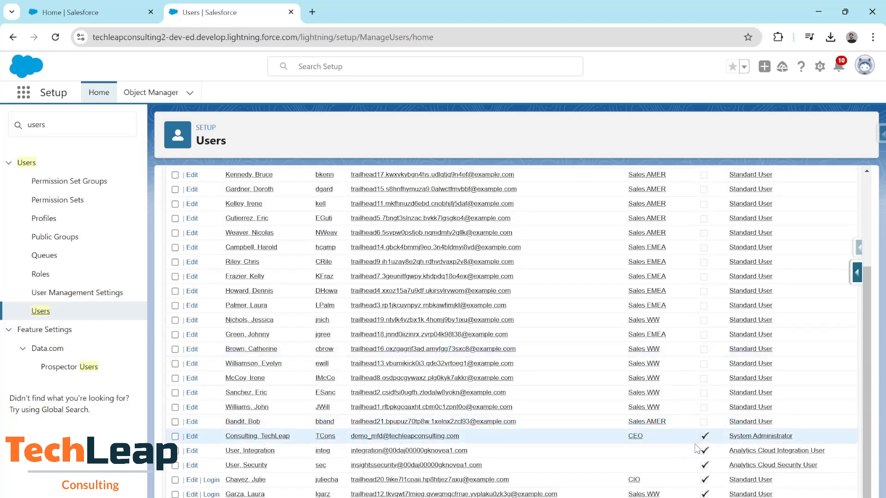
pyautogui.scroll(3, 710, 258)
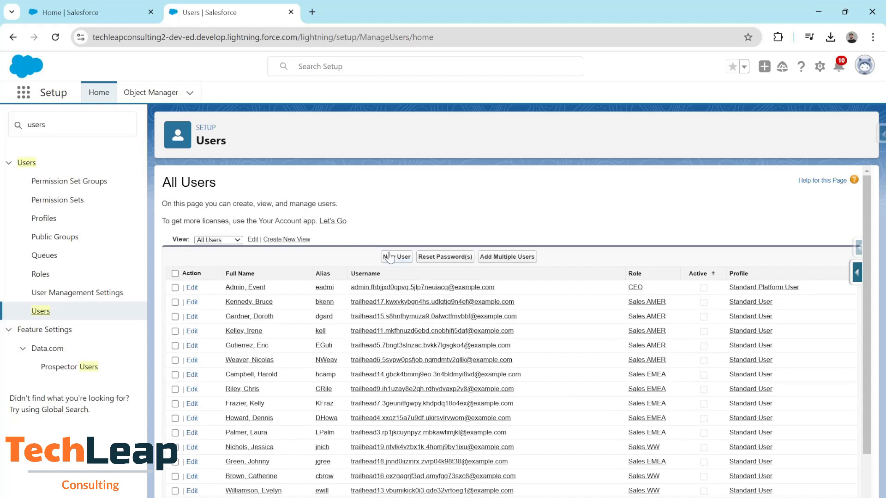
# - Start a new user with the user's first and last name, the auto-filled alias, and their e-mail address
pyautogui.click(392, 257)
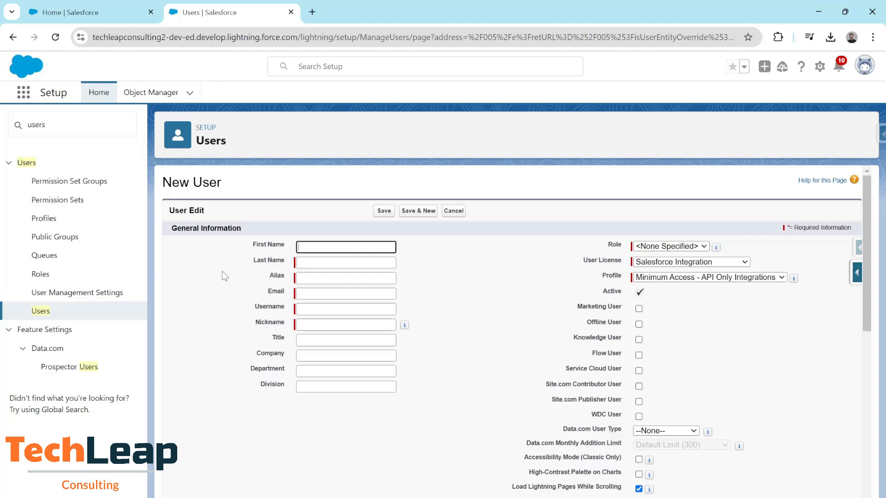
pyautogui.press('Tab')
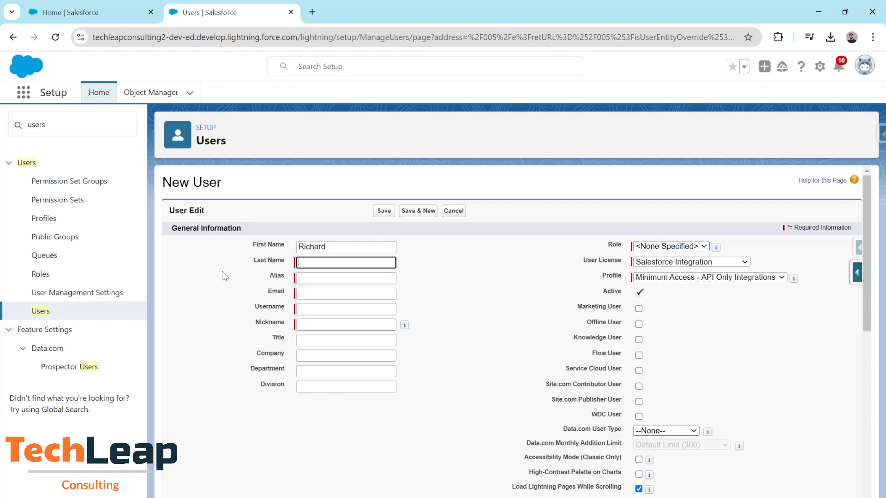
pyautogui.click(223, 271)
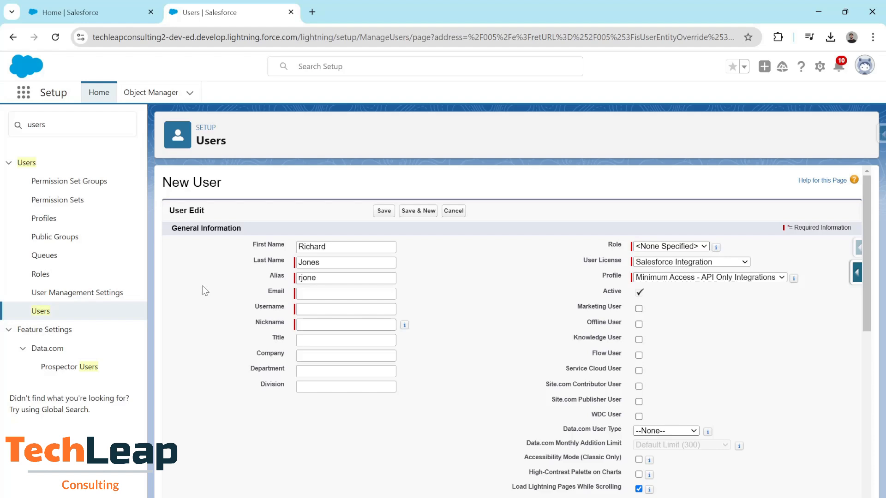
pyautogui.click(317, 279)
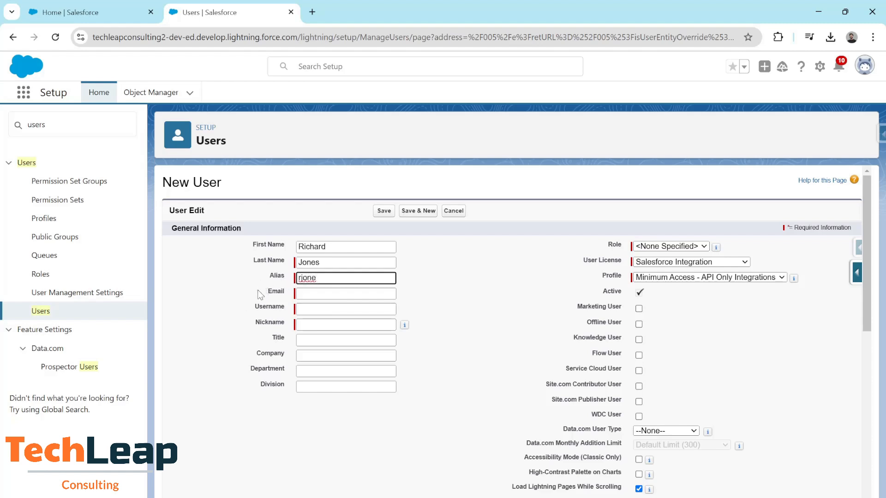
pyautogui.click(302, 293)
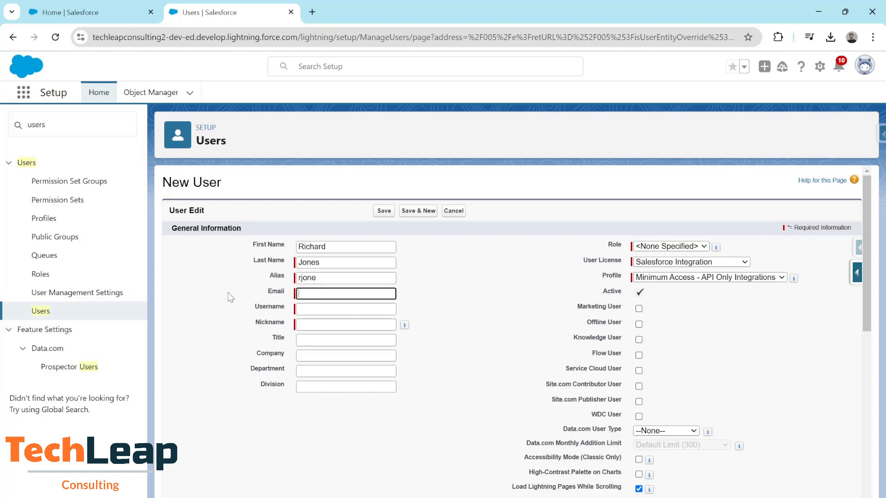
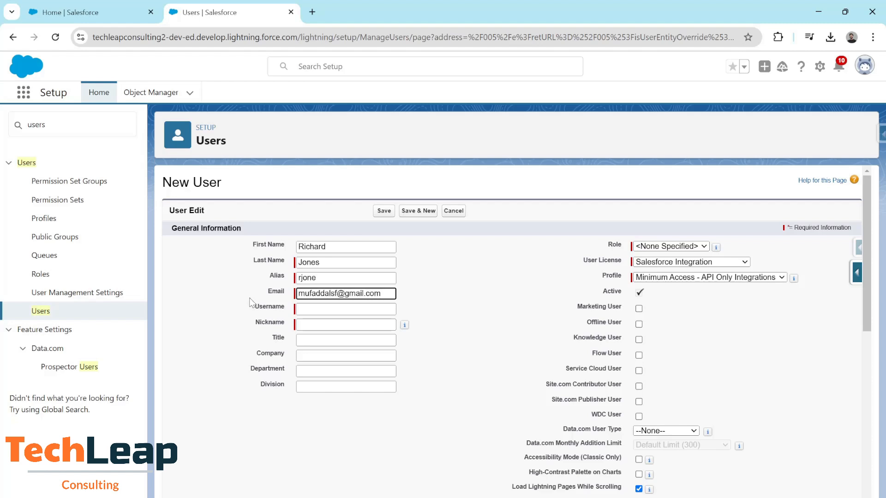
# - Auto-fill the username and nickname, then set Title to CTO and Department to Technology Dept
pyautogui.click(306, 309)
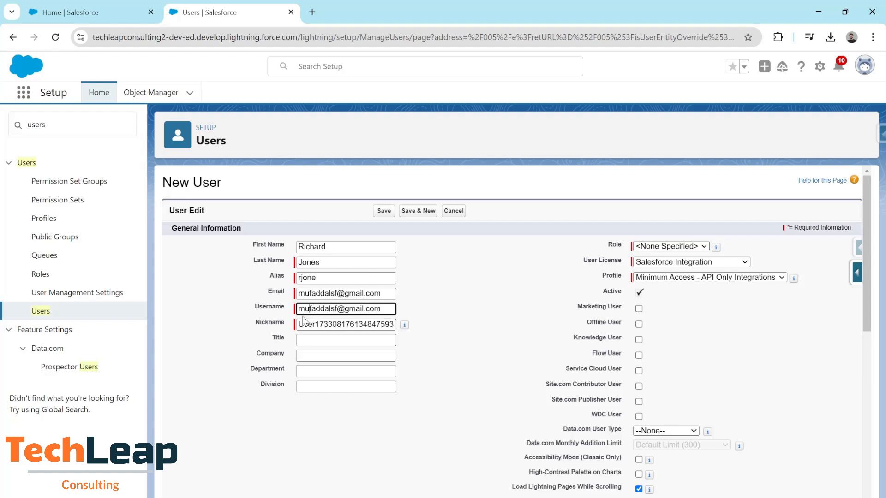
pyautogui.click(249, 291)
pyautogui.click(317, 338)
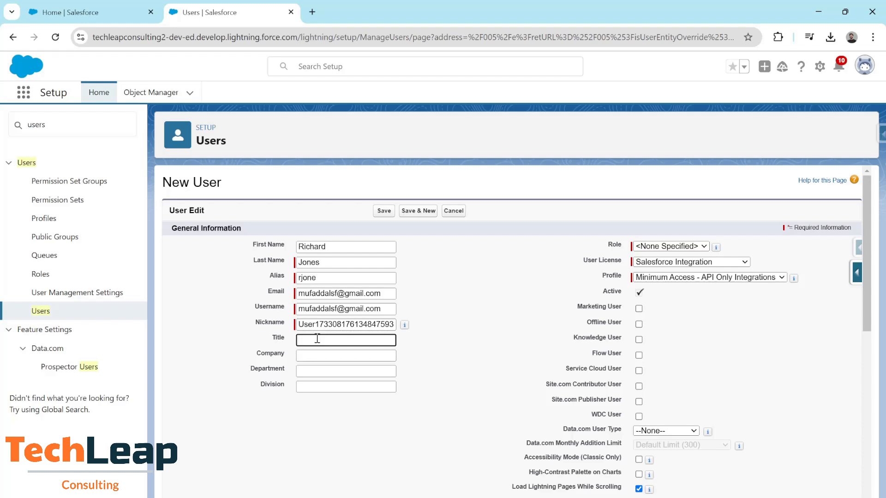
pyautogui.write('CTO')
pyautogui.click(314, 371)
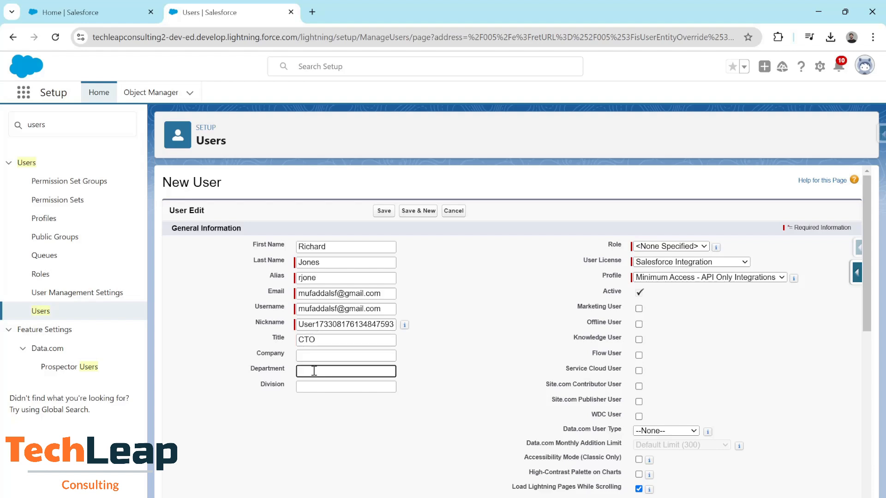
pyautogui.write('Technology Dept')
pyautogui.click(331, 418)
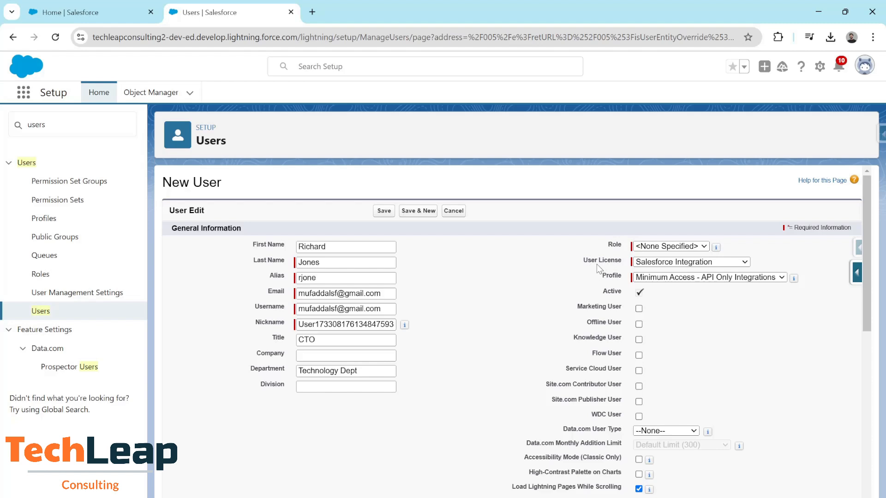
# - Choose Salesforce as the User License, which resets the Profile to --None--
pyautogui.click(736, 248)
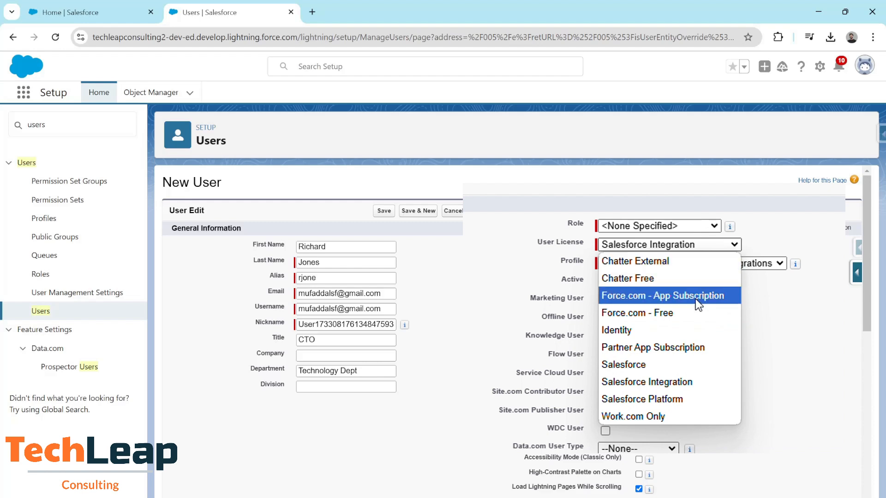
pyautogui.click(669, 365)
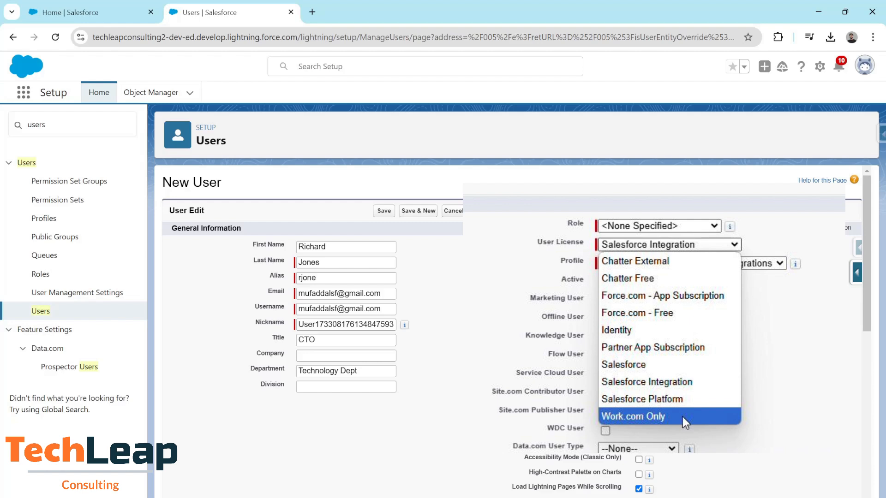
pyautogui.click(624, 364)
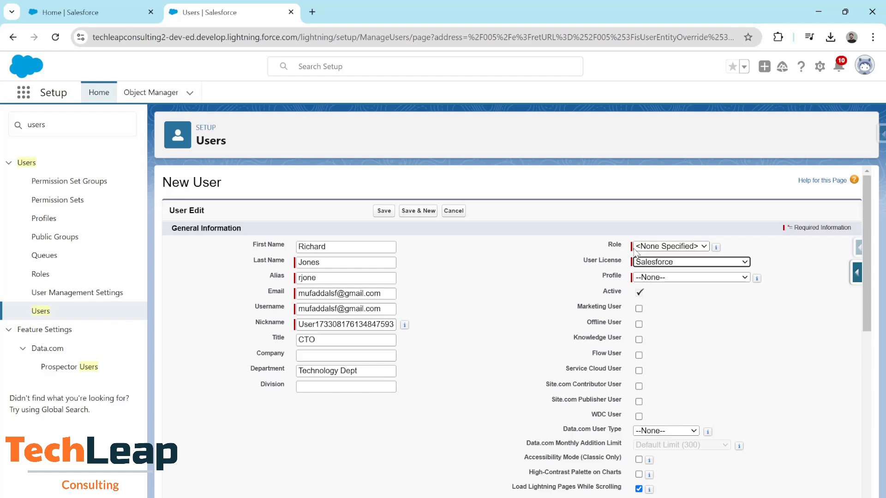
# - Expand the Profile dropdown to show the available profiles
pyautogui.click(685, 280)
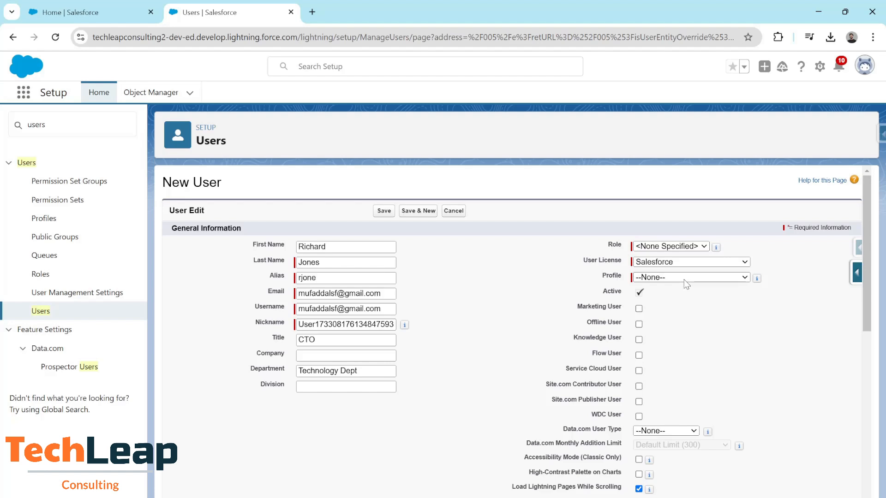
pyautogui.click(735, 277)
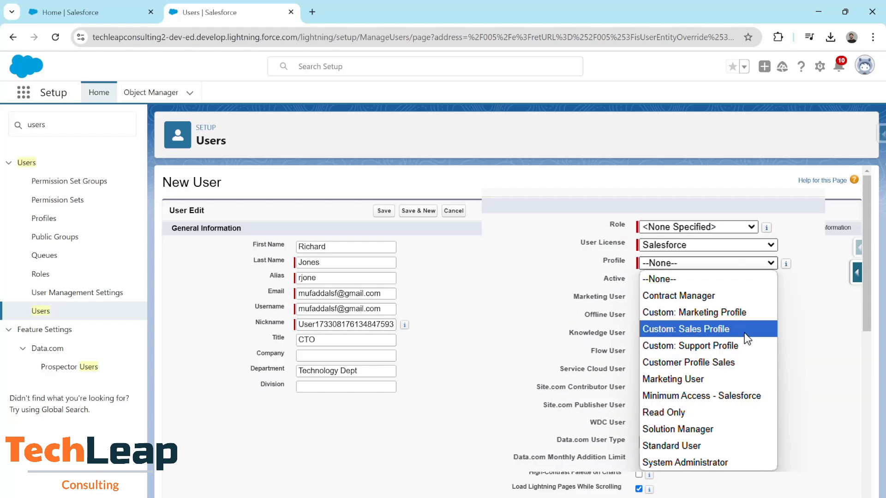
# - Select Custom: Sales Profile as the profile and expand the Role list
pyautogui.click(748, 340)
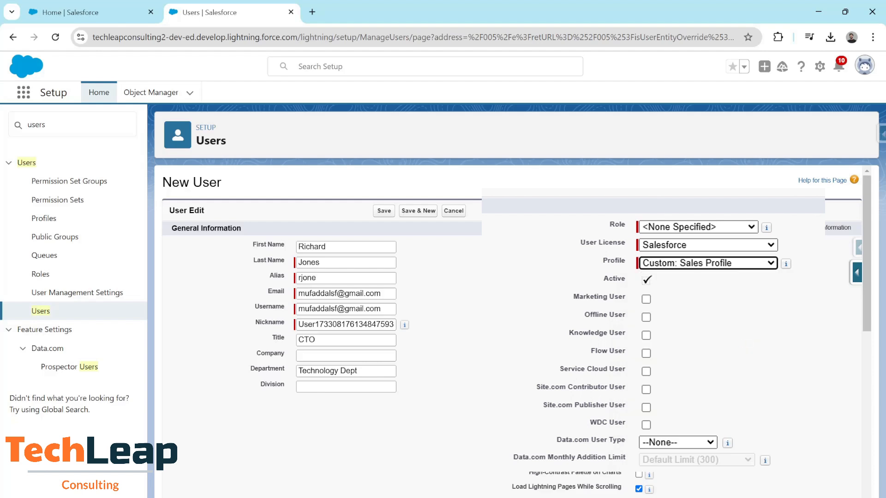
pyautogui.click(751, 226)
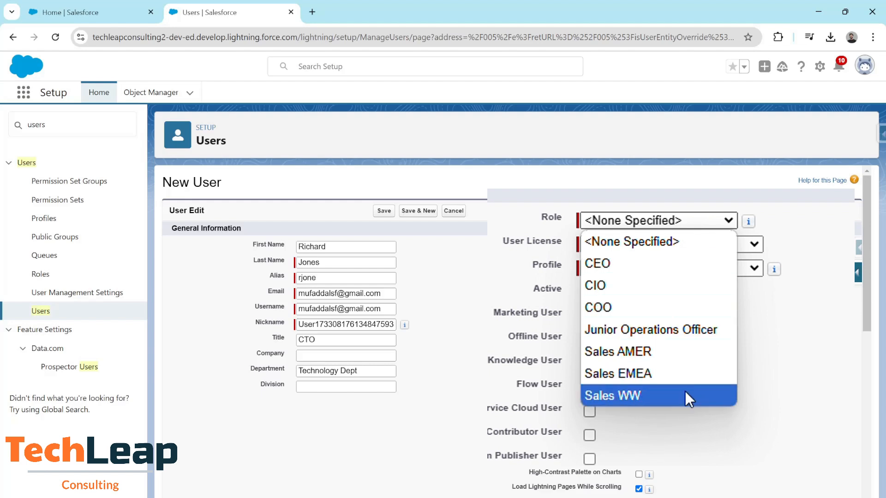
# - Leave the role at <None Specified> and move further down the form
pyautogui.click(652, 245)
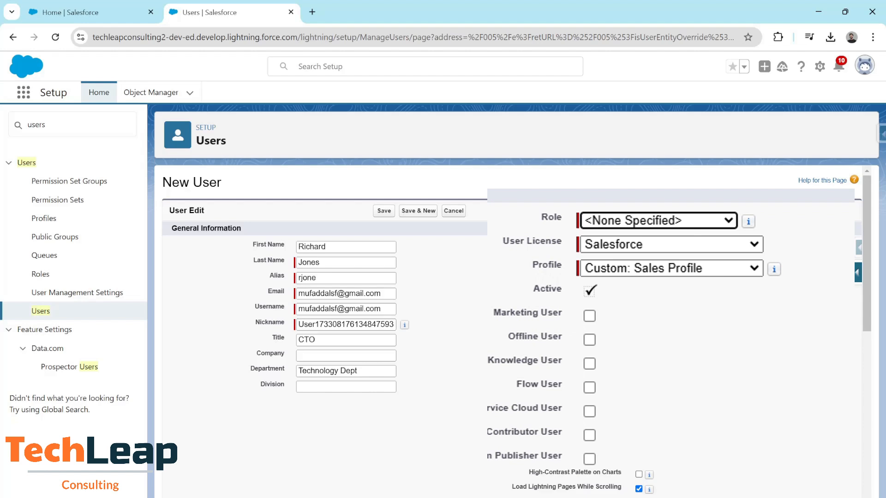
pyautogui.scroll(-2, 644, 281)
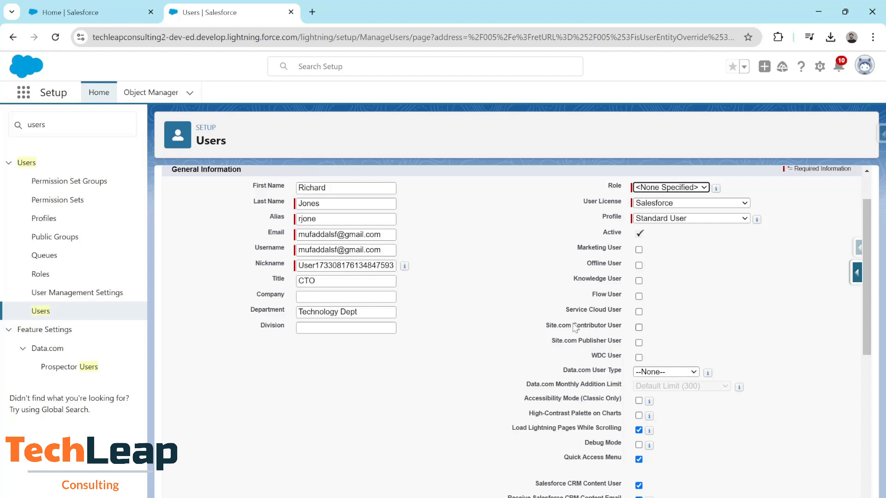
# - Scroll down the New User form to the empty Mailing Address and Locale Settings sections
pyautogui.scroll(-1, 601, 326)
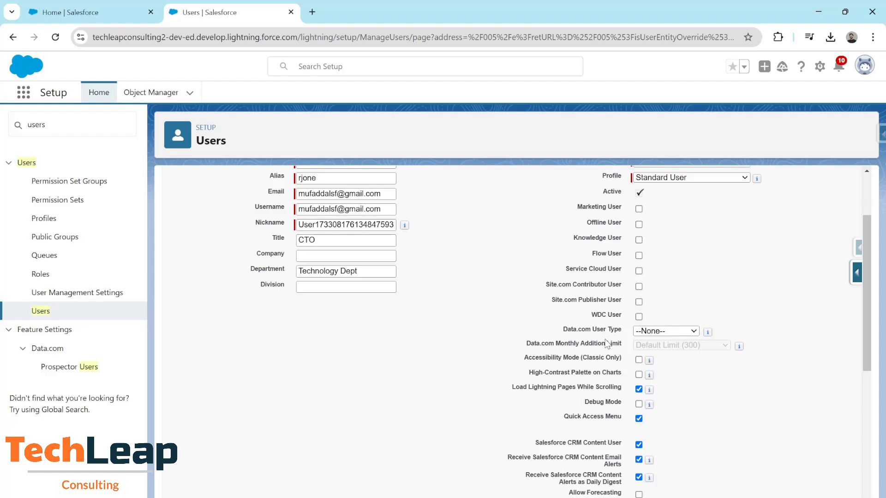
pyautogui.scroll(-1, 607, 344)
pyautogui.scroll(-1, 462, 360)
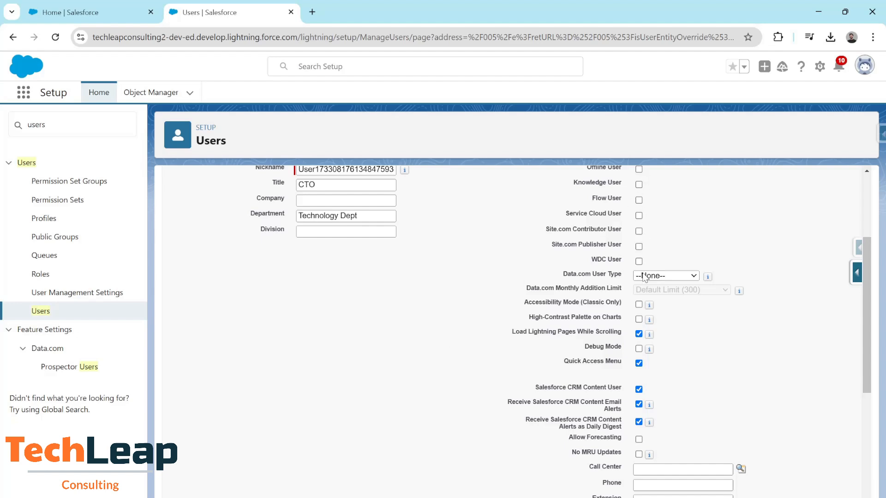
pyautogui.scroll(-2, 445, 366)
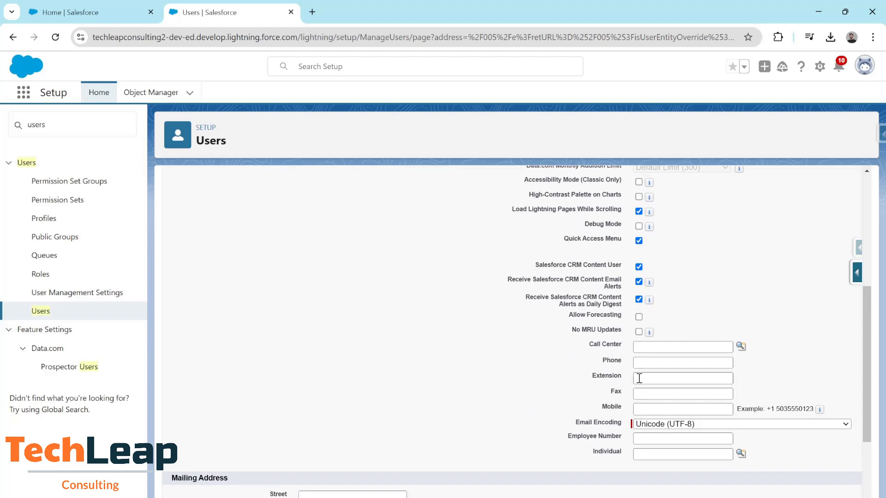
pyautogui.scroll(-1, 640, 378)
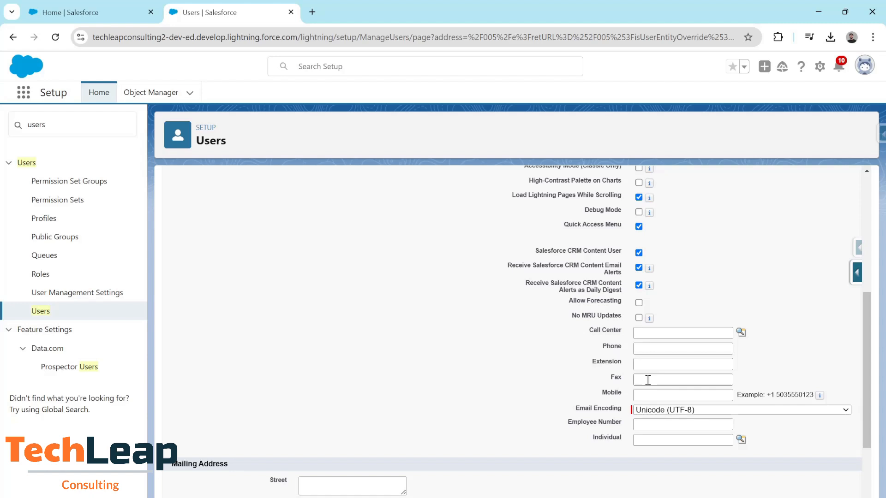
pyautogui.scroll(-1, 613, 385)
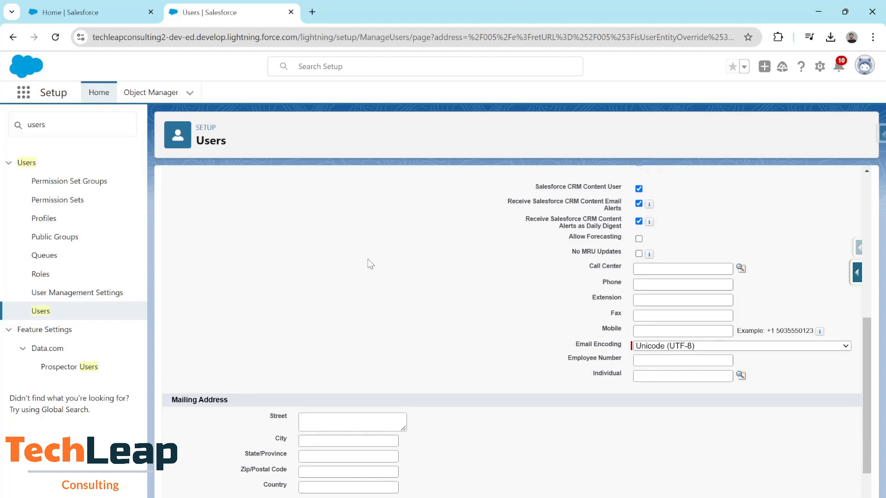
pyautogui.scroll(-1, 464, 329)
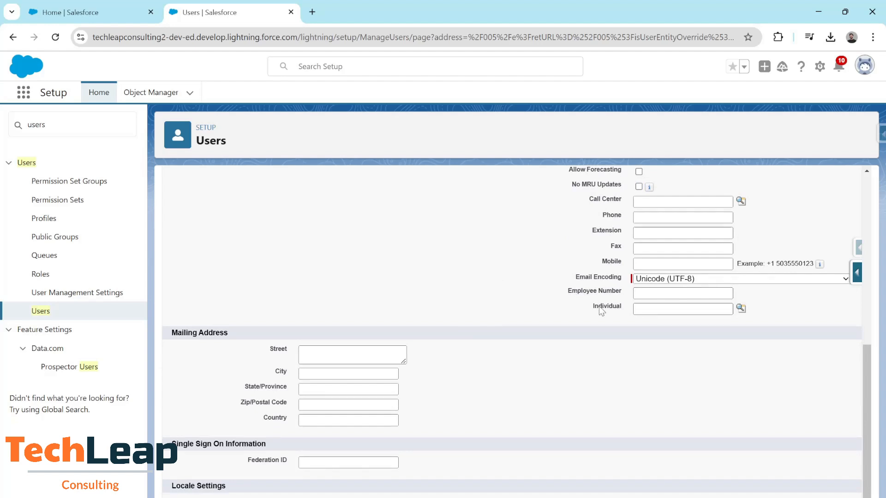
pyautogui.scroll(-2, 456, 359)
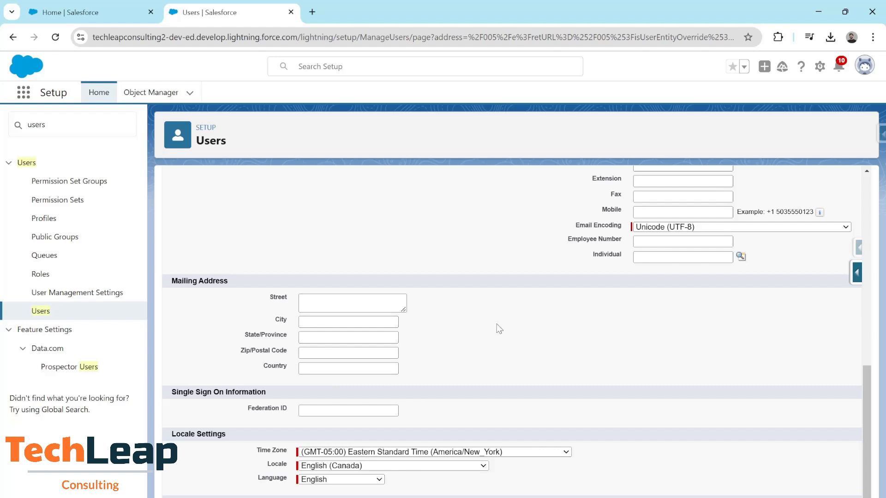
# - Enter the user's mailing address: street, city, state, zip code and country
pyautogui.click(345, 302)
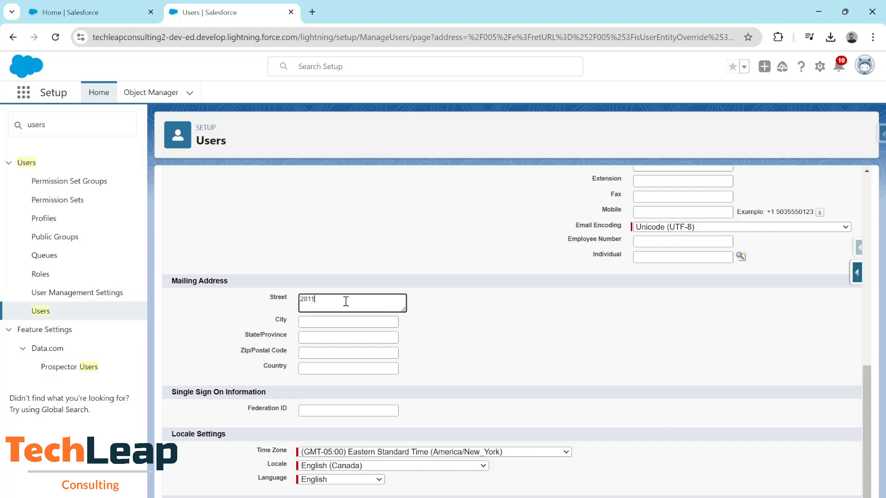
pyautogui.press('Tab')
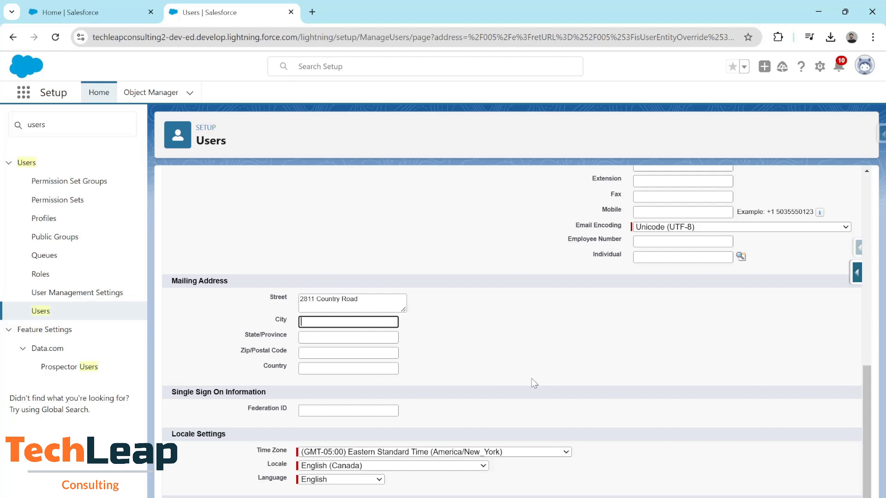
pyautogui.write('Orlando')
pyautogui.press('Tab')
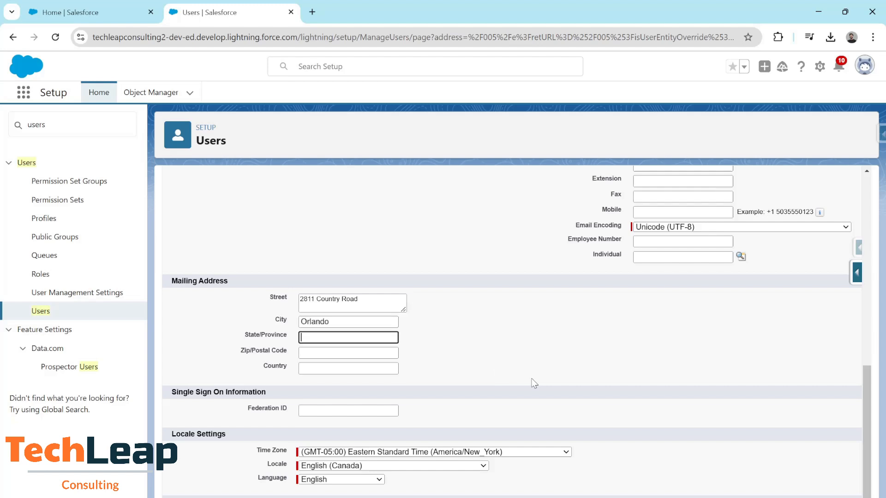
pyautogui.write('FL')
pyautogui.press('Tab')
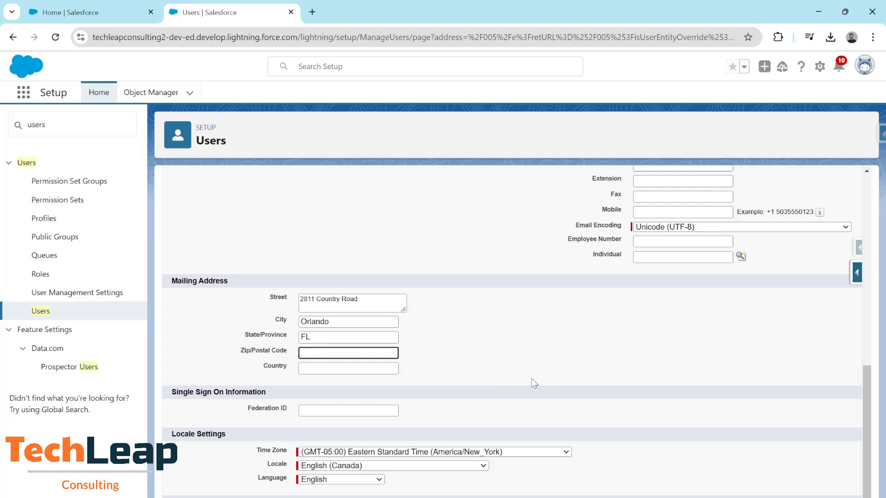
pyautogui.write('32778')
pyautogui.press('Tab')
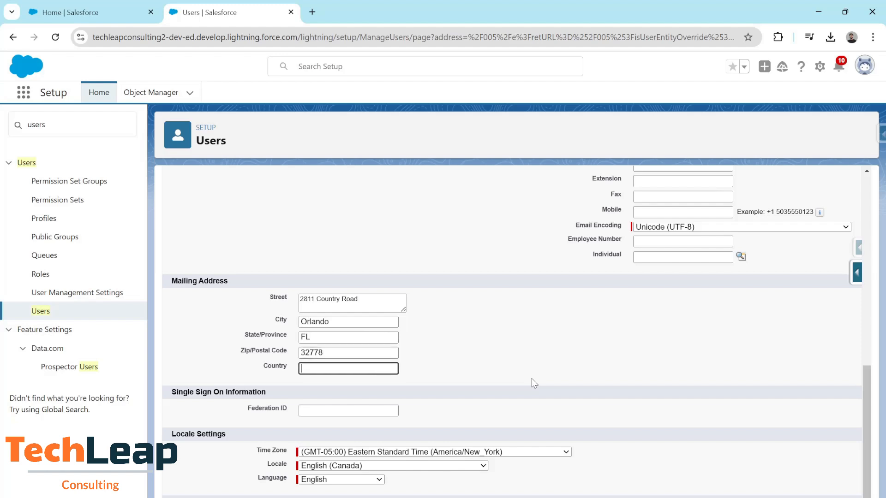
pyautogui.write('USA')
pyautogui.click(554, 344)
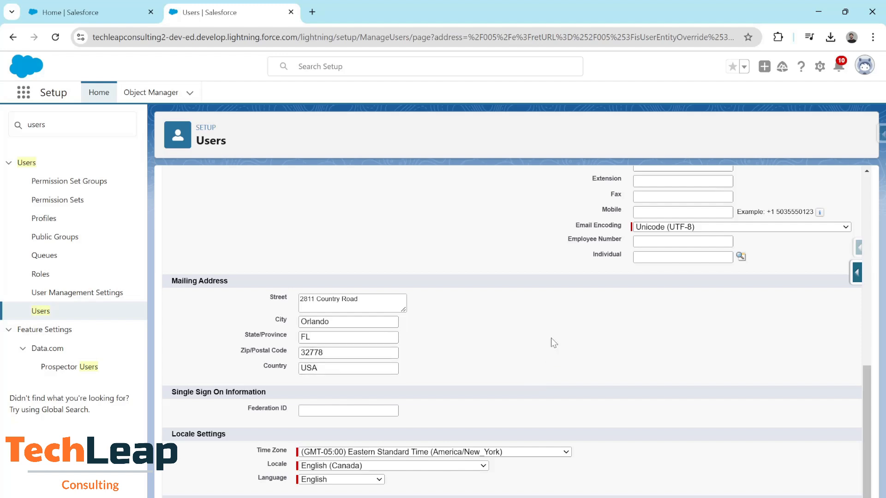
pyautogui.scroll(-1, 554, 343)
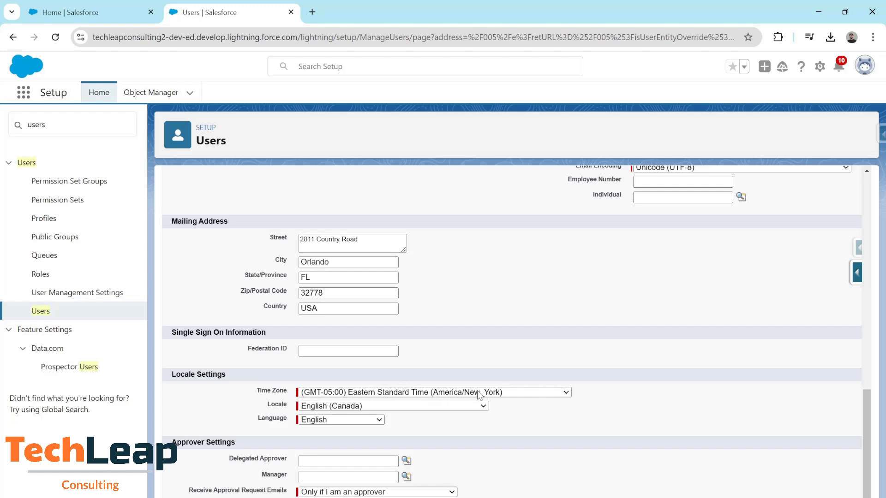
pyautogui.click(547, 396)
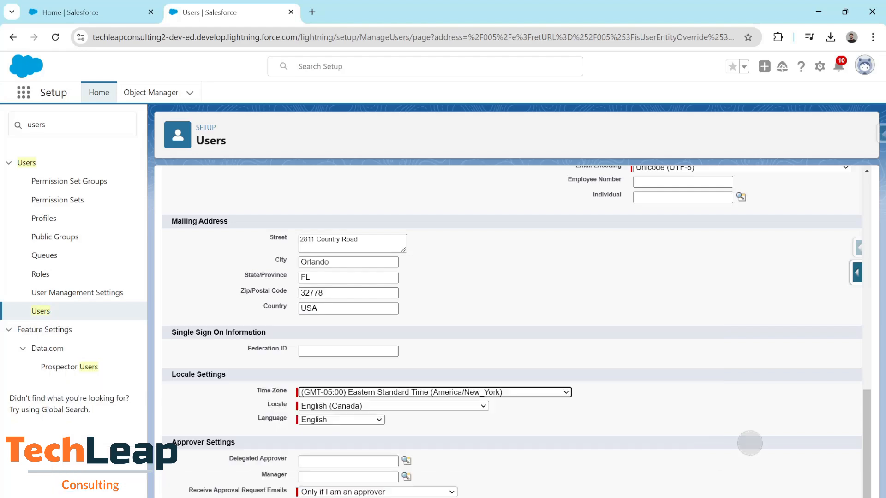
pyautogui.scroll(5, 396, 310)
pyautogui.scroll(1, 396, 310)
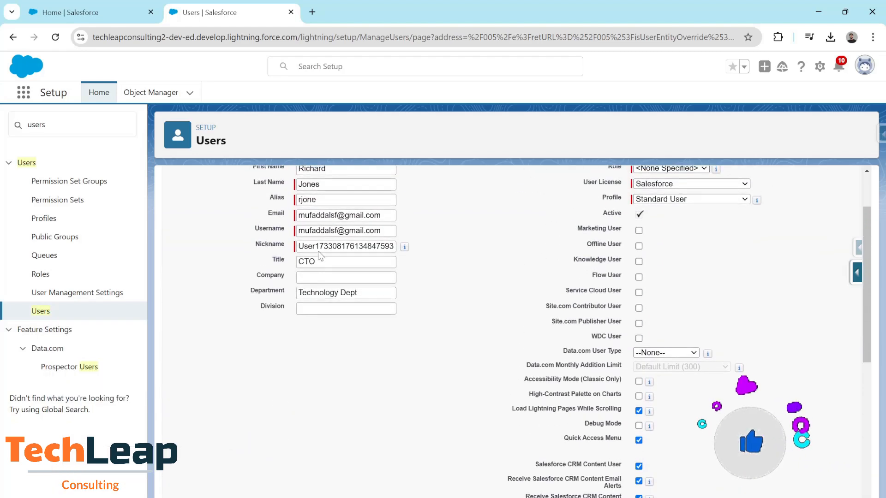
pyautogui.scroll(-6, 341, 353)
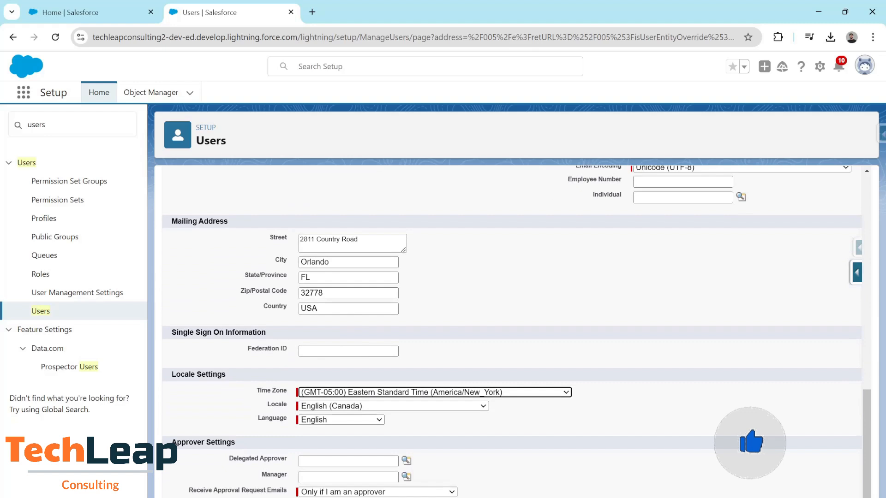